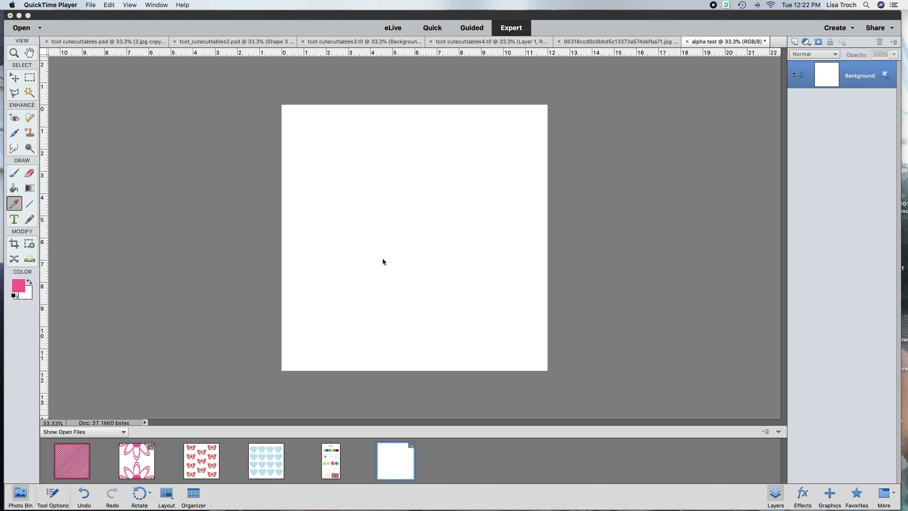
Add the letter A near the canvas centre in 72 pt Futura Bold and recolour it with the pink foreground colour.
{"action": "left_click", "coordinate": [14, 219]}
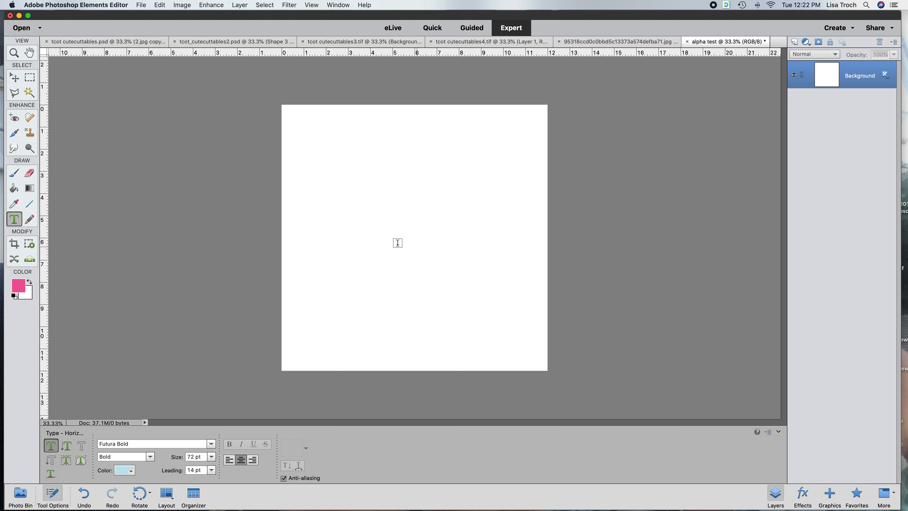
{"action": "left_click", "coordinate": [395, 224]}
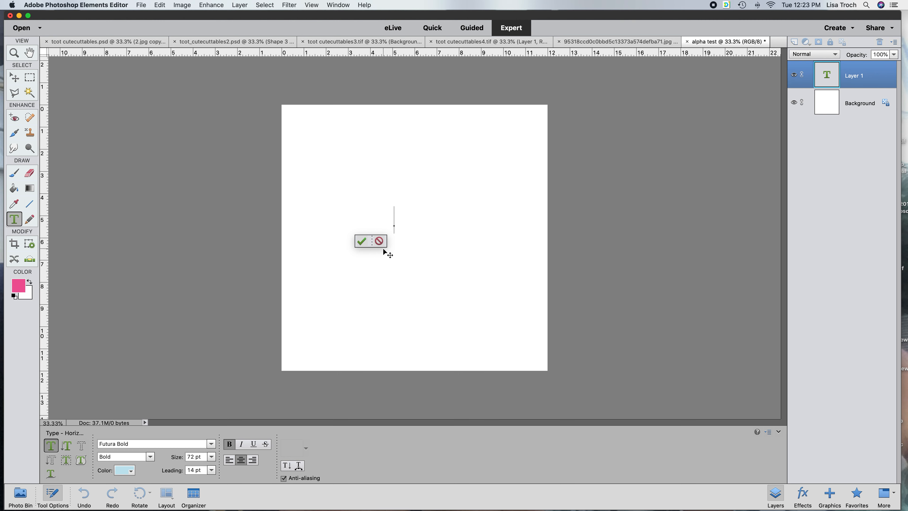
{"action": "type", "text": "A"}
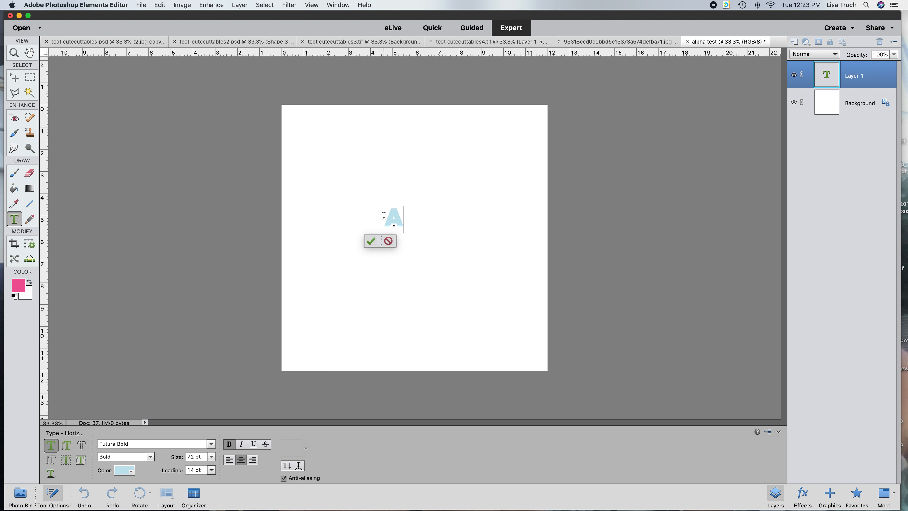
{"action": "left_click_drag", "start_coordinate": [383, 216], "coordinate": [466, 216]}
{"action": "left_click", "coordinate": [21, 286]}
{"action": "left_click", "coordinate": [737, 272]}
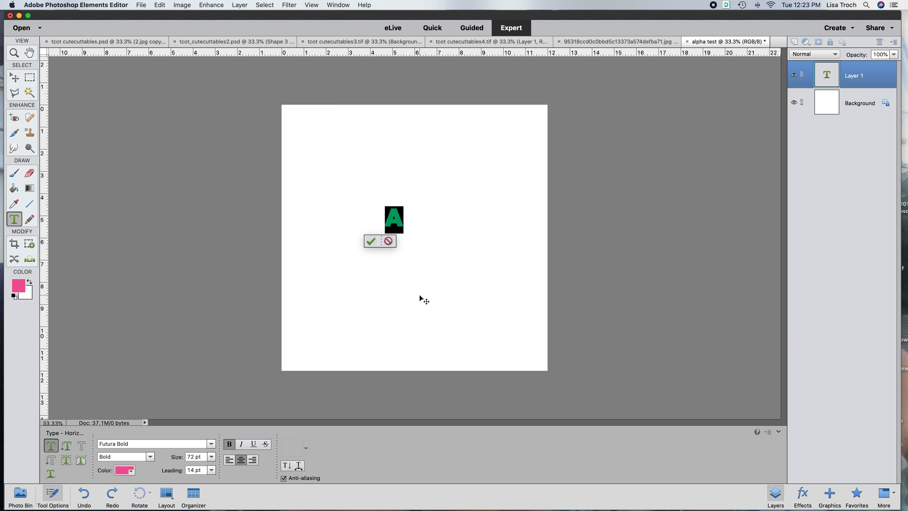
{"action": "left_click", "coordinate": [371, 242]}
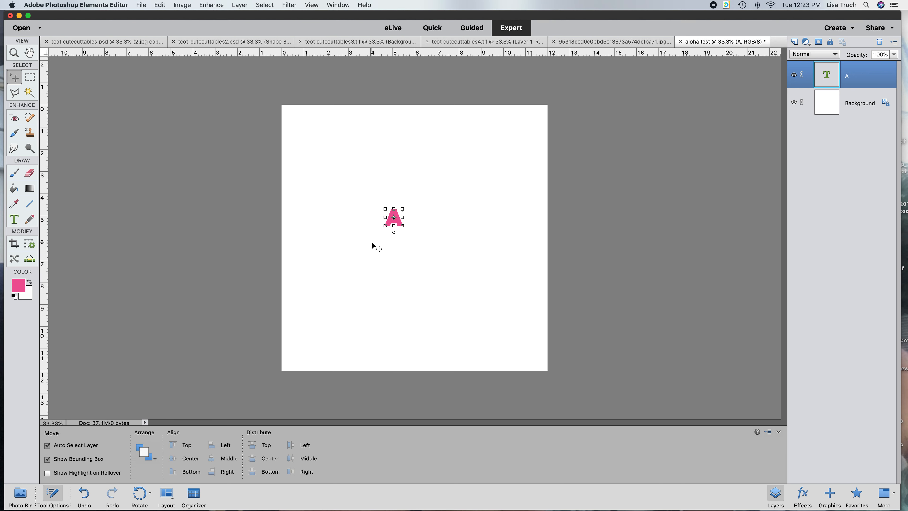
Scale the letter A proportionally to about 480% and move it to the middle of the canvas.
{"action": "left_click_drag", "start_coordinate": [403, 208], "coordinate": [443, 147]}
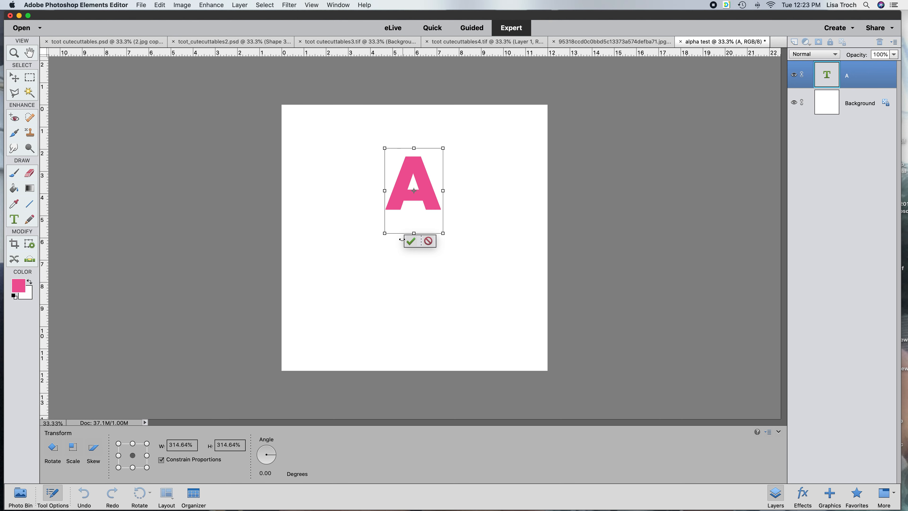
{"action": "left_click_drag", "start_coordinate": [384, 235], "coordinate": [354, 278]}
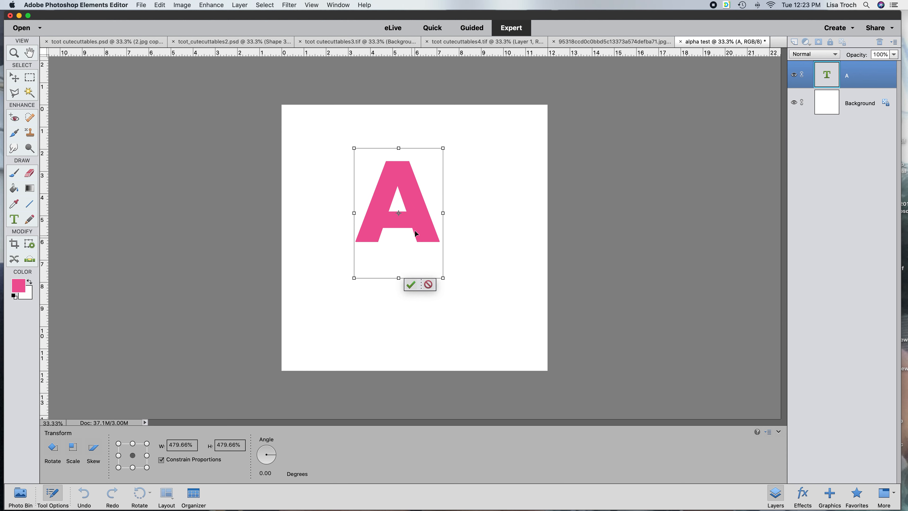
{"action": "left_click_drag", "start_coordinate": [421, 237], "coordinate": [441, 270]}
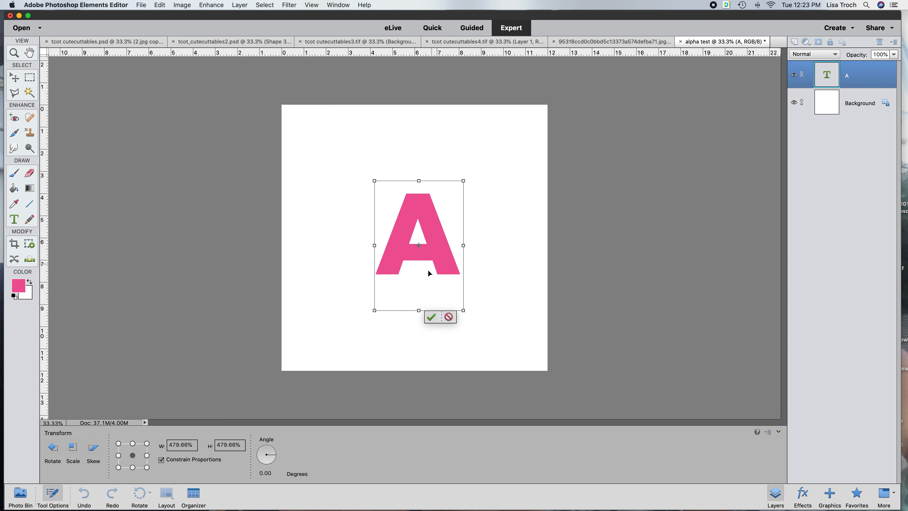
{"action": "left_click", "coordinate": [432, 317]}
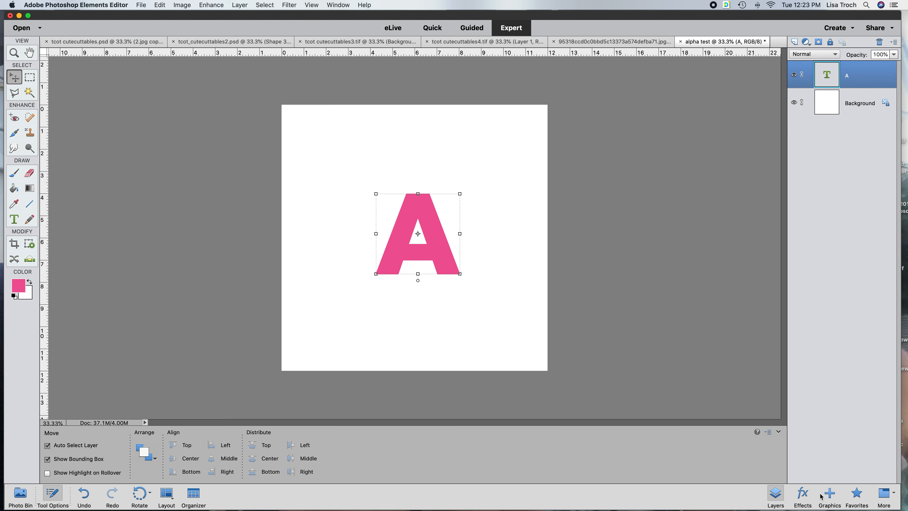
Apply the thickest black style from the Strokes set to the letter and set its outside stroke size to 65 px.
{"action": "left_click", "coordinate": [802, 495]}
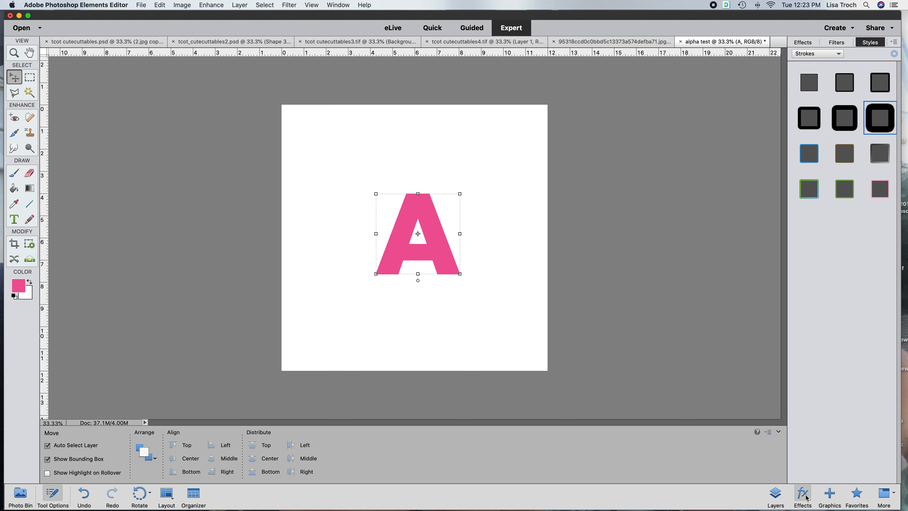
{"action": "left_click", "coordinate": [877, 123]}
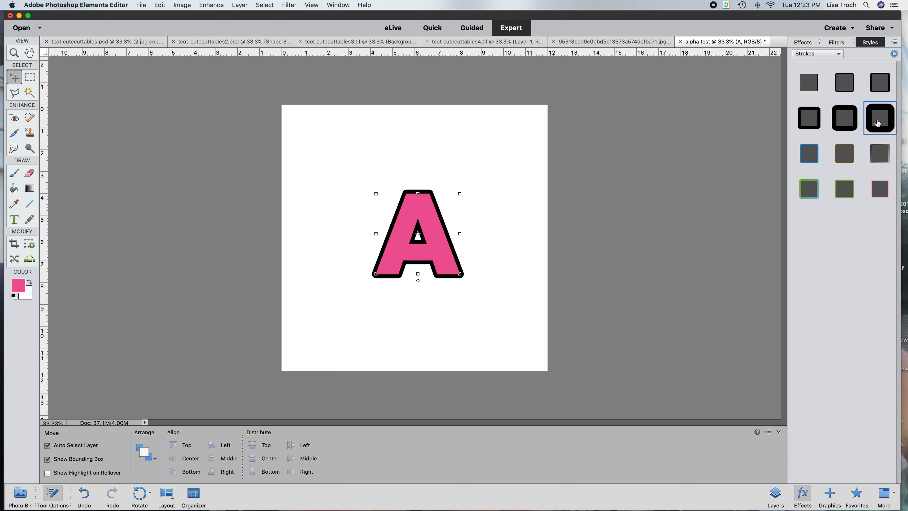
{"action": "left_click", "coordinate": [777, 495]}
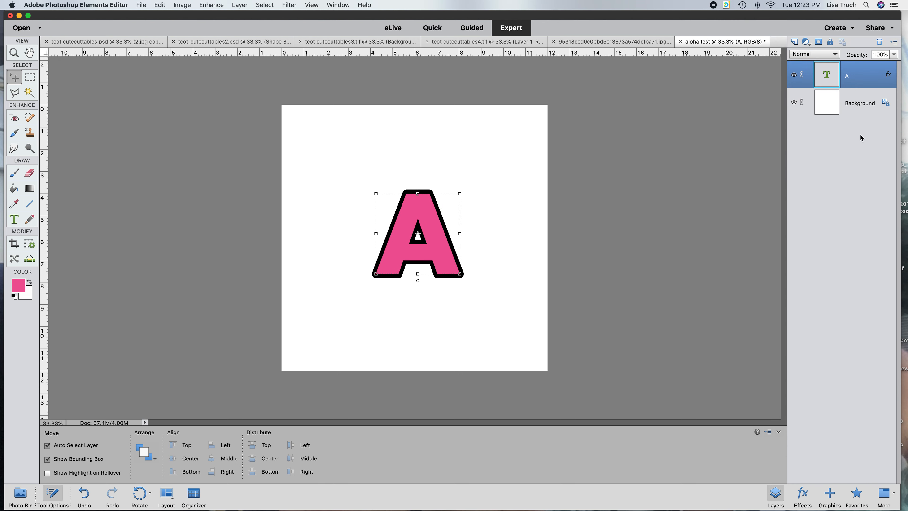
{"action": "double_click", "coordinate": [888, 75]}
{"action": "left_click_drag", "start_coordinate": [746, 244], "coordinate": [749, 246]}
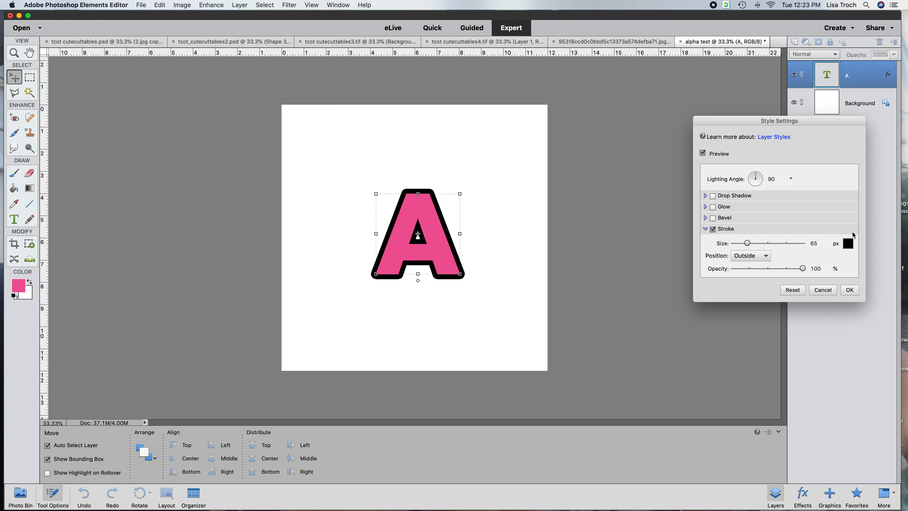
{"action": "left_click", "coordinate": [850, 290]}
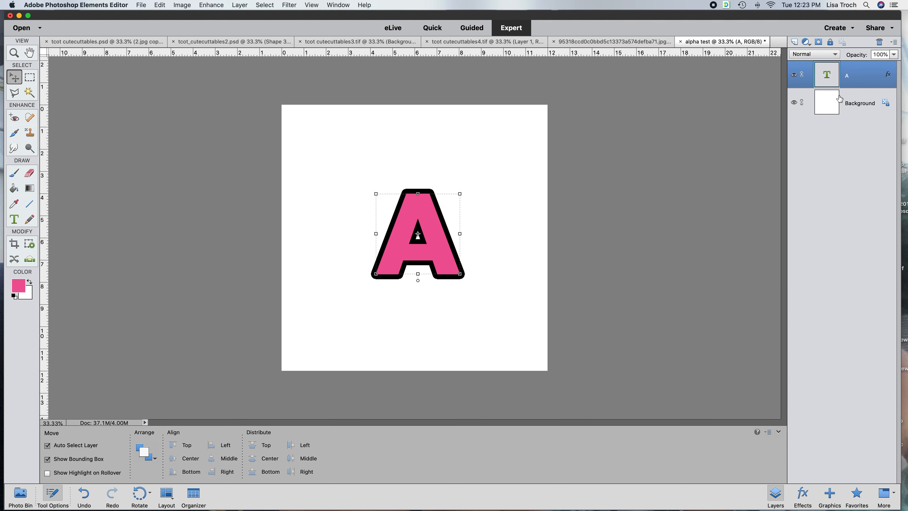
Duplicate the stroked A text layer under the name A copy.
{"action": "left_click", "coordinate": [30, 92]}
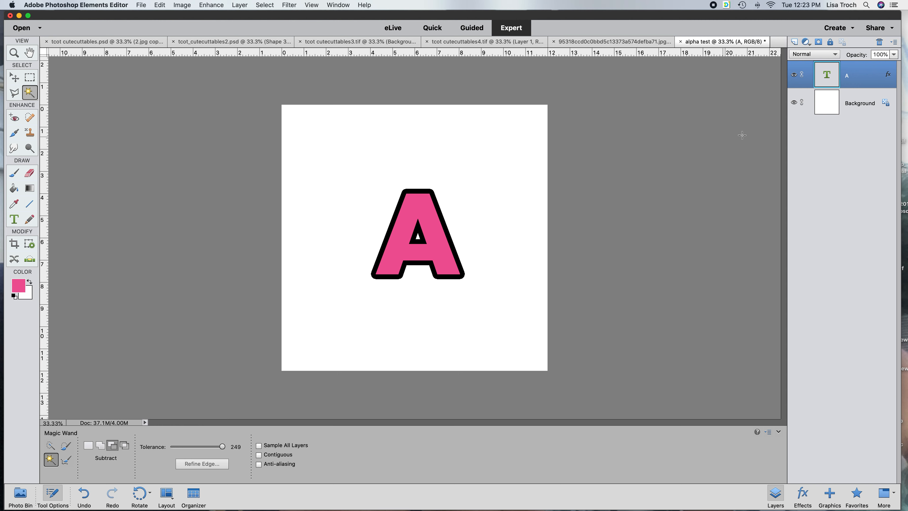
{"action": "right_click", "coordinate": [852, 81]}
{"action": "left_click", "coordinate": [829, 104]}
{"action": "left_click", "coordinate": [632, 325]}
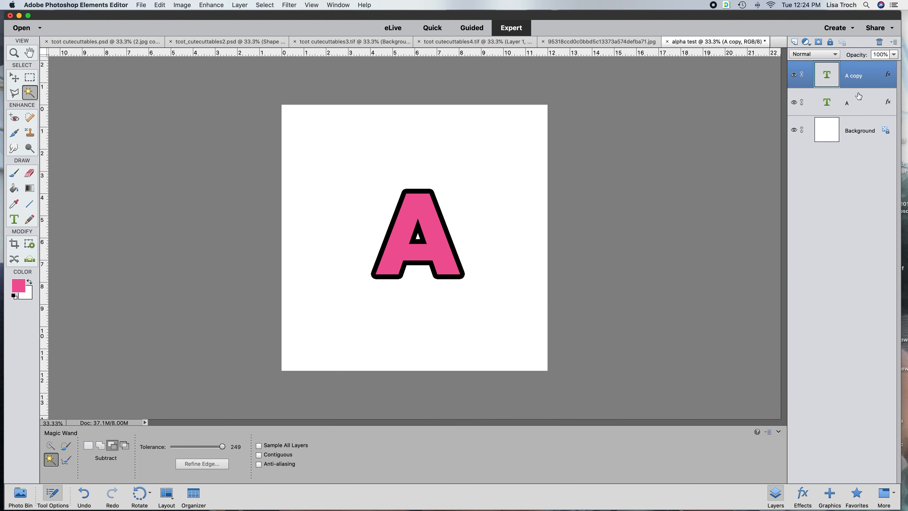
Clear the layer style from the A copy layer.
{"action": "left_click", "coordinate": [849, 111]}
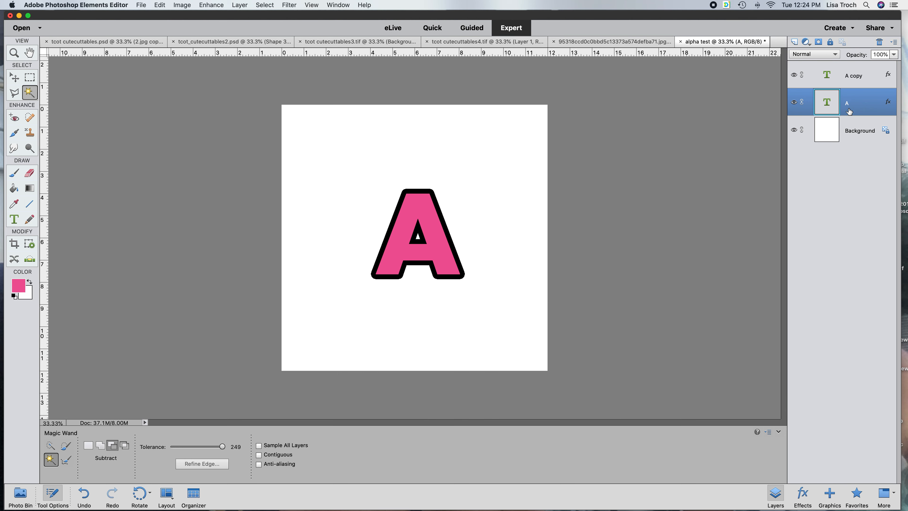
{"action": "left_click", "coordinate": [850, 83]}
{"action": "right_click", "coordinate": [848, 82]}
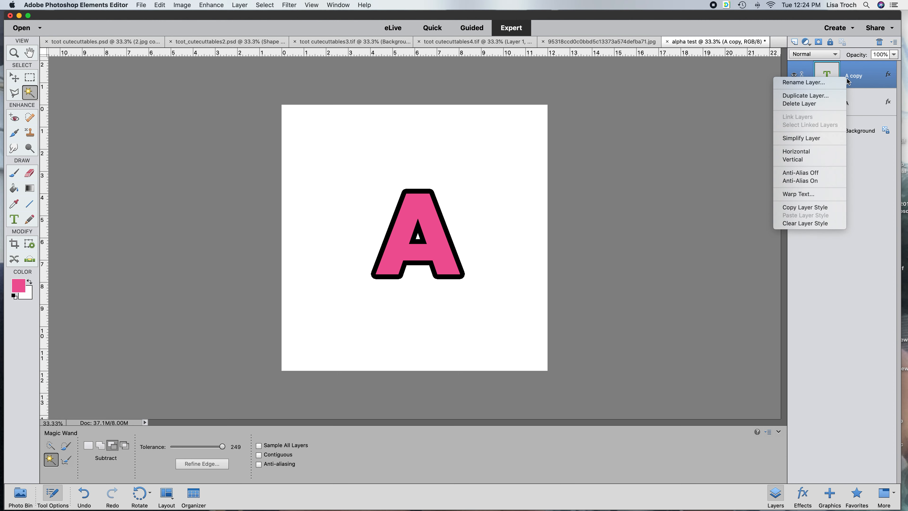
{"action": "left_click", "coordinate": [798, 223]}
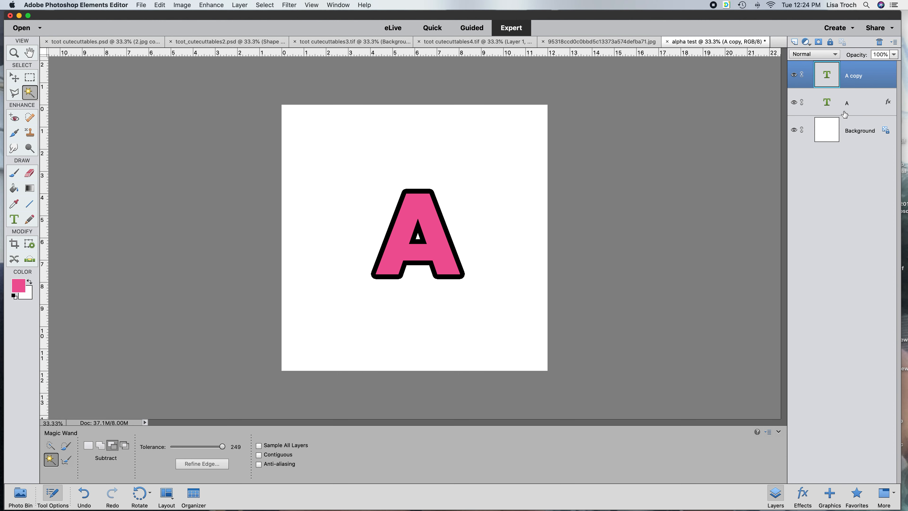
Simplify the original A text layer, including its stroke style, into plain pixels.
{"action": "left_click", "coordinate": [848, 111]}
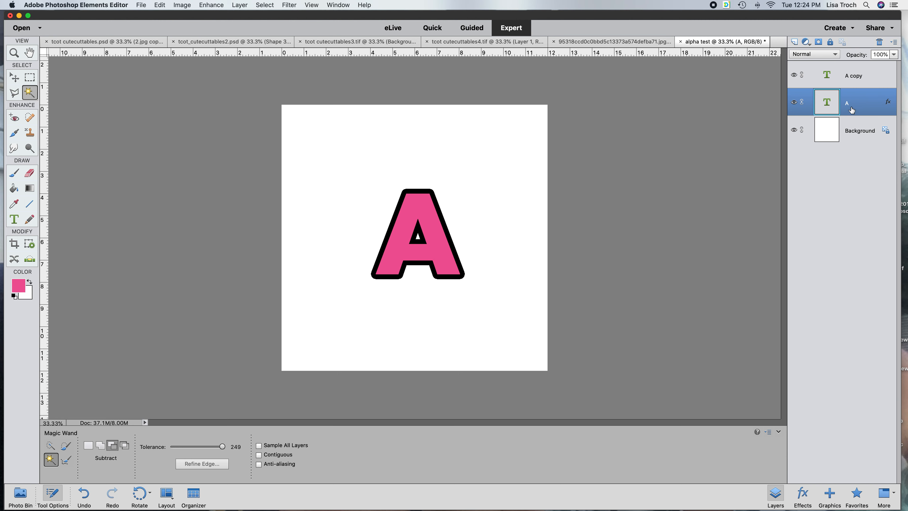
{"action": "right_click", "coordinate": [851, 107]}
{"action": "left_click", "coordinate": [807, 167]}
{"action": "right_click", "coordinate": [853, 108]}
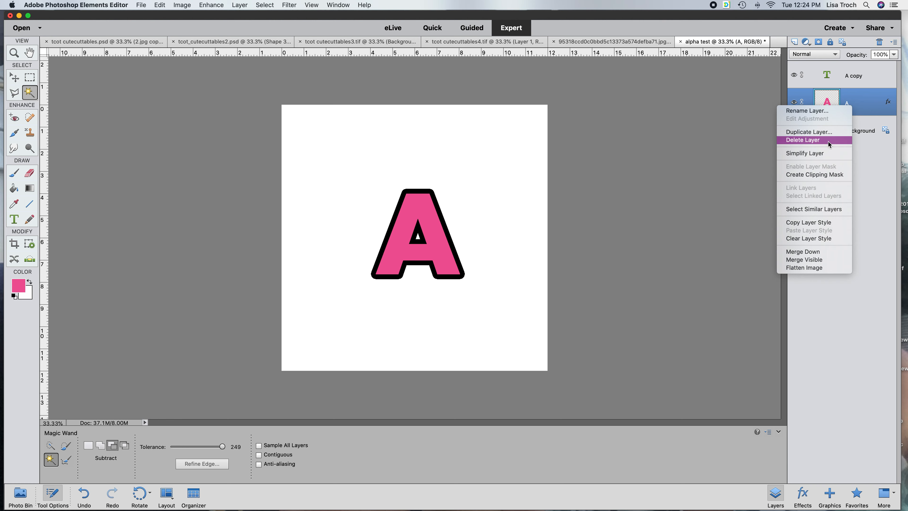
{"action": "left_click", "coordinate": [825, 156]}
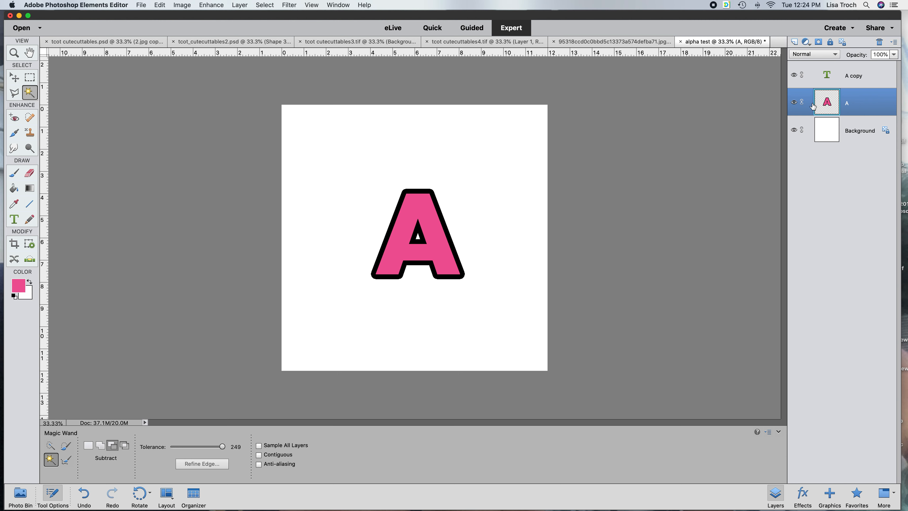
Select the letter shape on A copy with the Magic Wand and cut that area from the simplified A layer onto a new layer.
{"action": "left_click", "coordinate": [855, 77]}
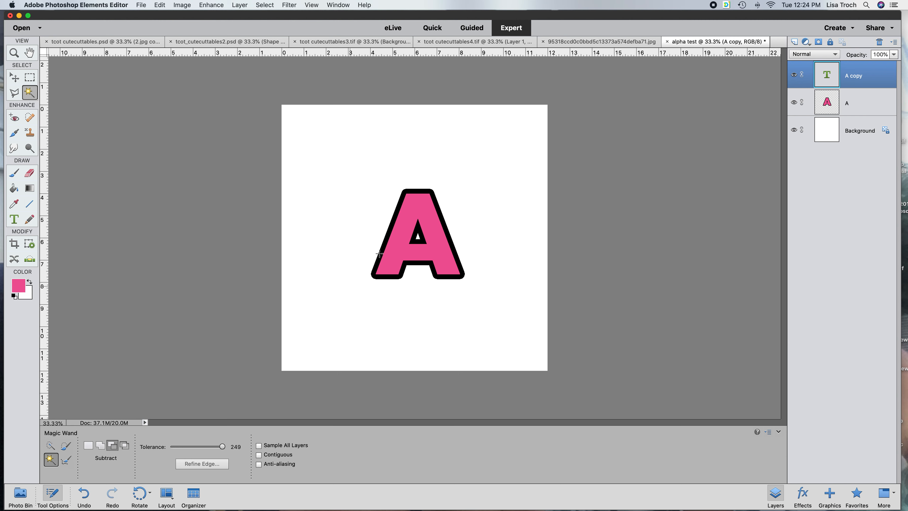
{"action": "left_click", "coordinate": [420, 207]}
{"action": "left_click", "coordinate": [855, 109]}
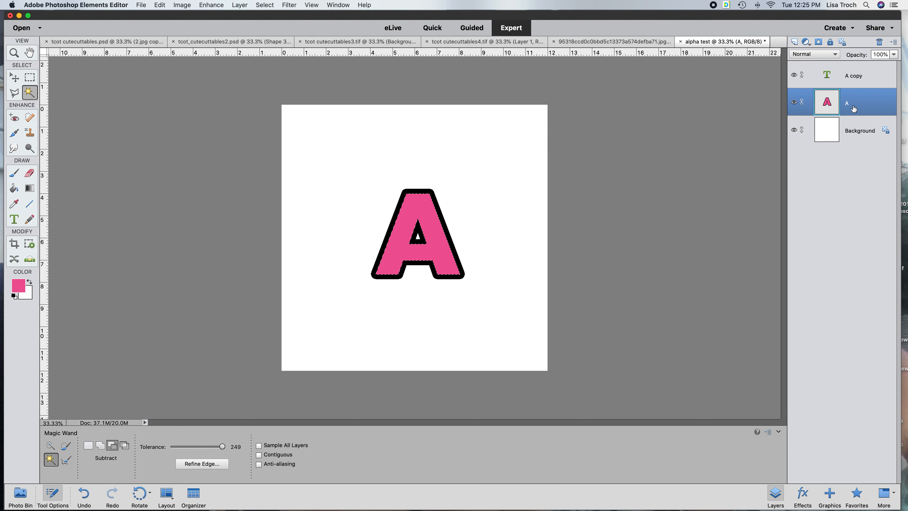
{"action": "right_click", "coordinate": [439, 254]}
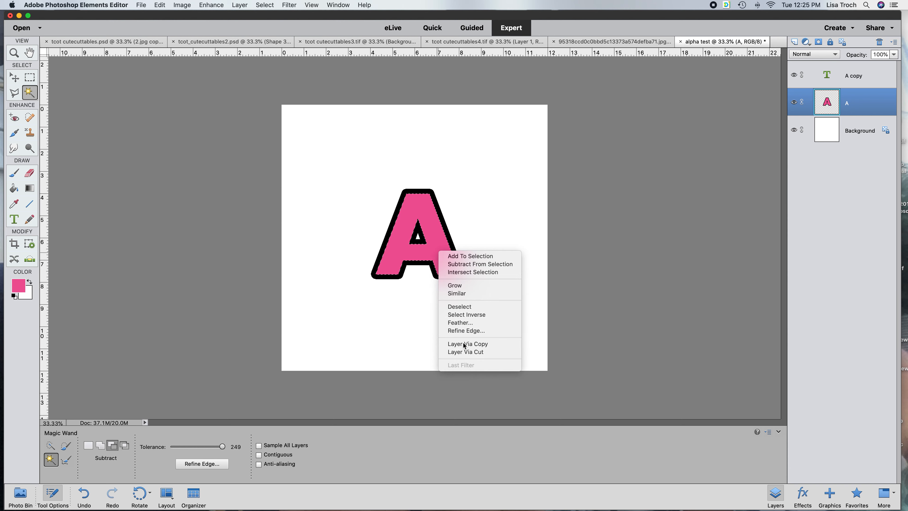
{"action": "left_click", "coordinate": [465, 352]}
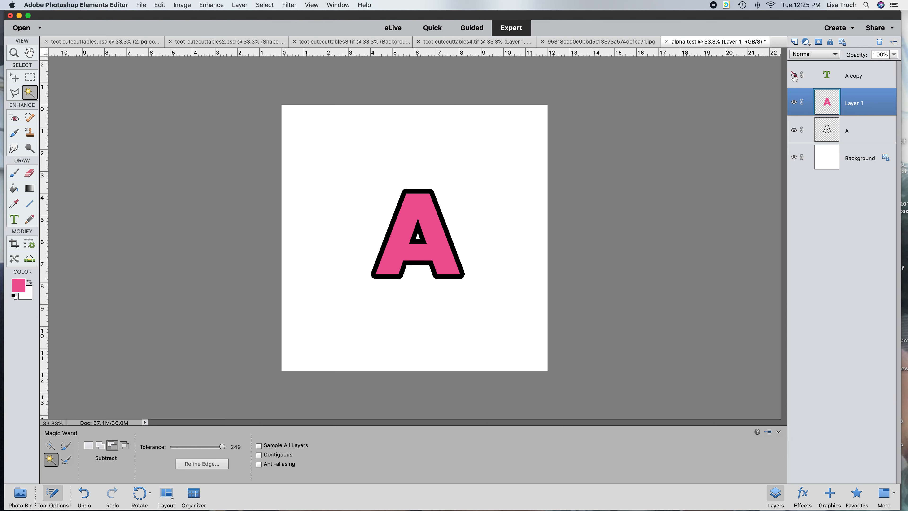
Delete the A copy text layer and hide the Background layer.
{"action": "left_click", "coordinate": [860, 79]}
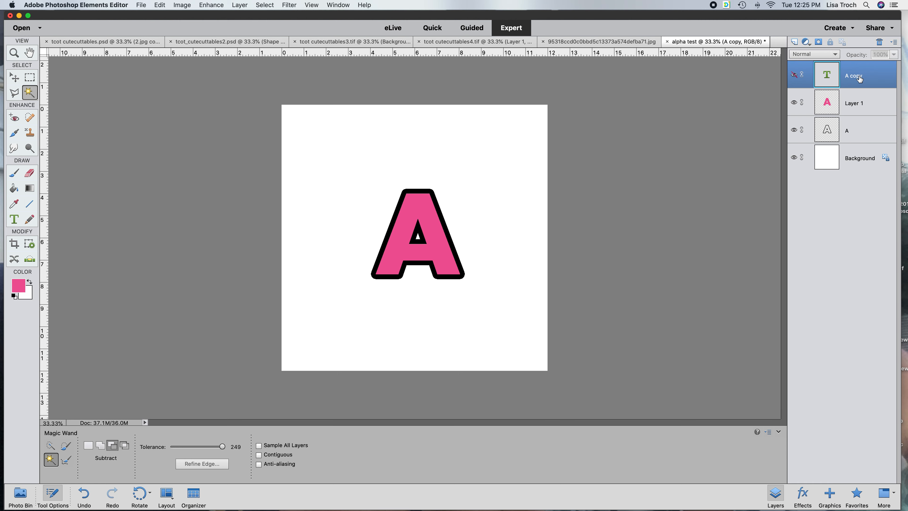
{"action": "key", "text": "Delete"}
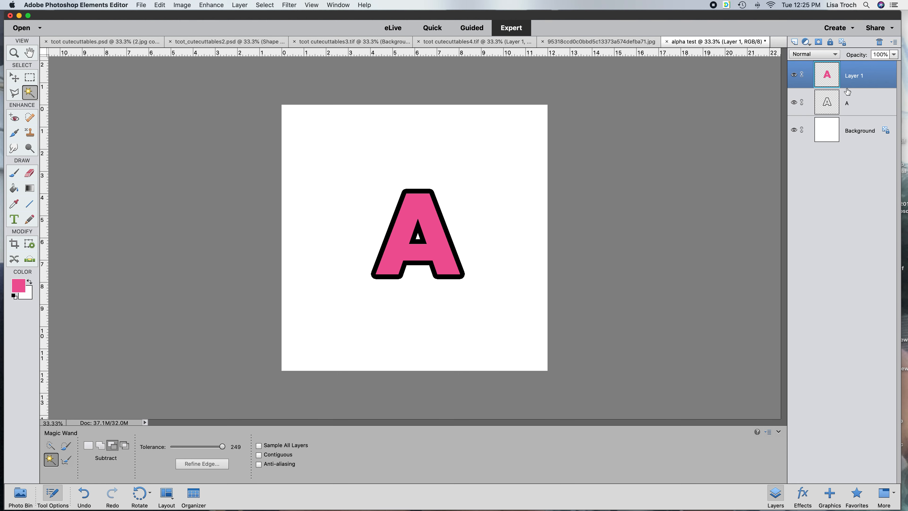
{"action": "left_click", "coordinate": [794, 130]}
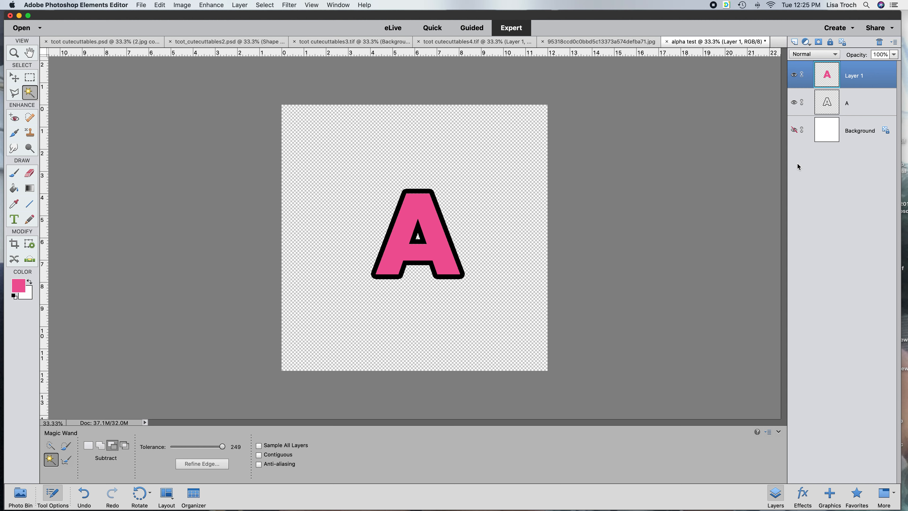
Check the pink fill and black outline layers separately by toggling their visibility, ending with the pink fill layer hidden.
{"action": "left_click", "coordinate": [794, 76]}
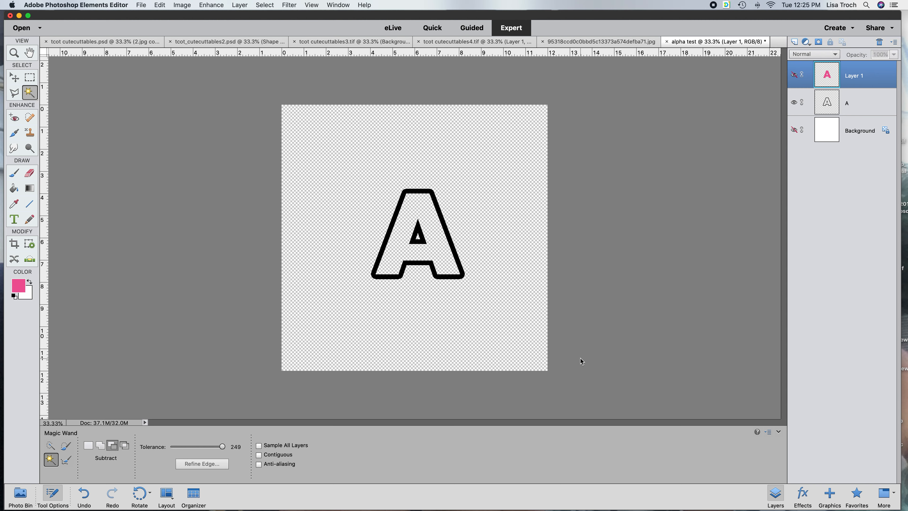
{"action": "left_click", "coordinate": [794, 103]}
{"action": "left_click", "coordinate": [794, 75]}
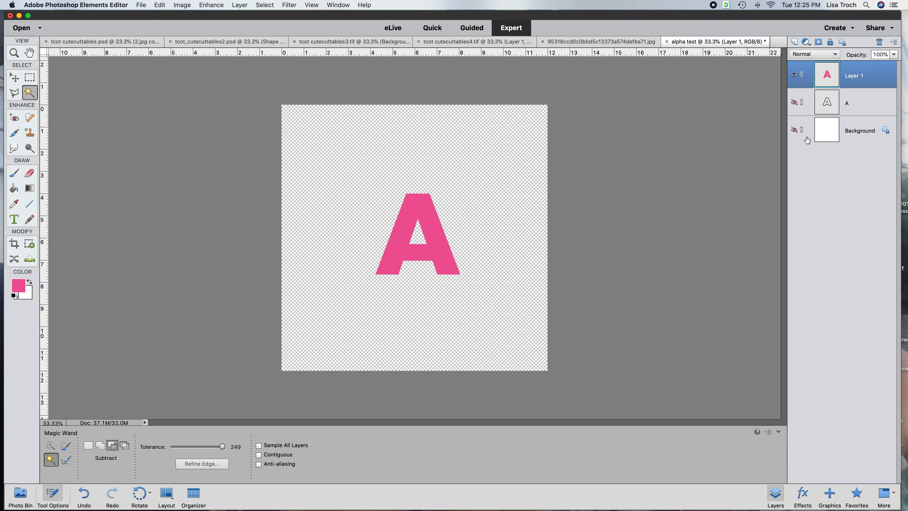
{"action": "left_click", "coordinate": [794, 74]}
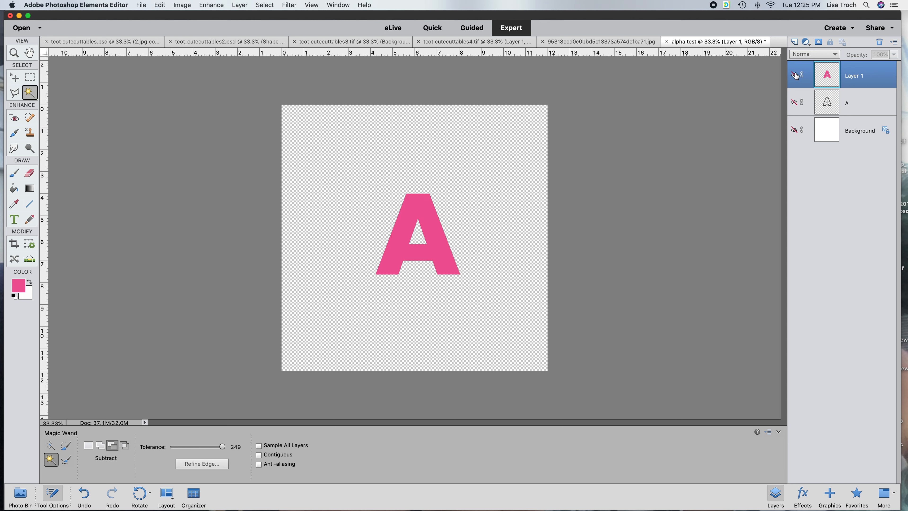
{"action": "left_click", "coordinate": [795, 104]}
{"action": "left_click", "coordinate": [794, 76]}
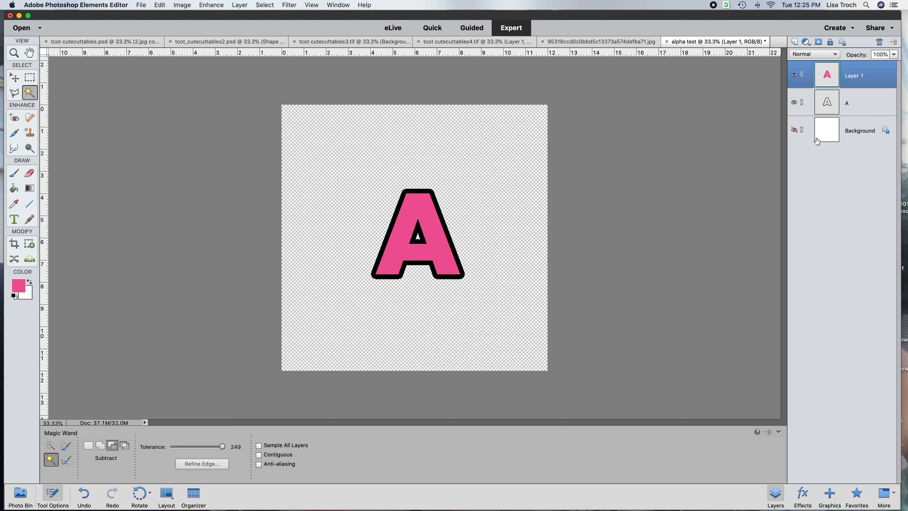
{"action": "left_click", "coordinate": [794, 75]}
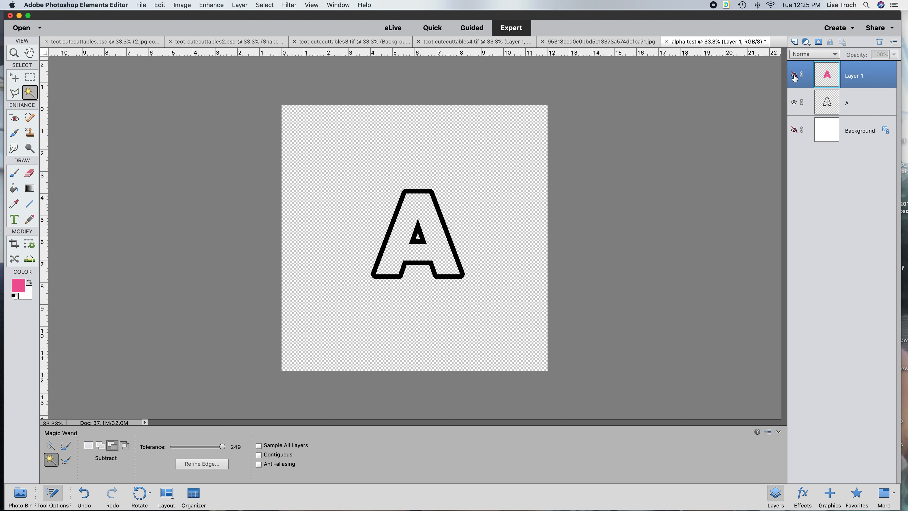
Skew the black outline layer of the A unevenly by its corners, to about 110% width and 107% height.
{"action": "left_click", "coordinate": [850, 109]}
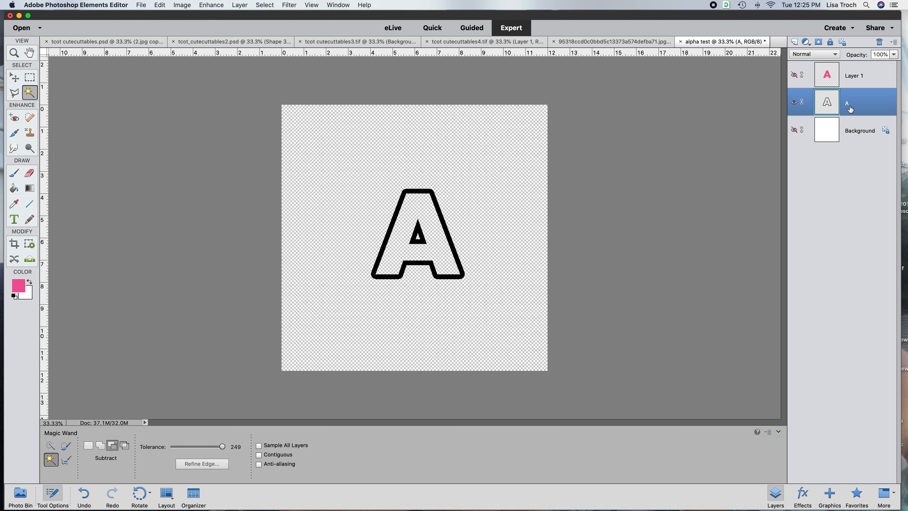
{"action": "left_click", "coordinate": [15, 79]}
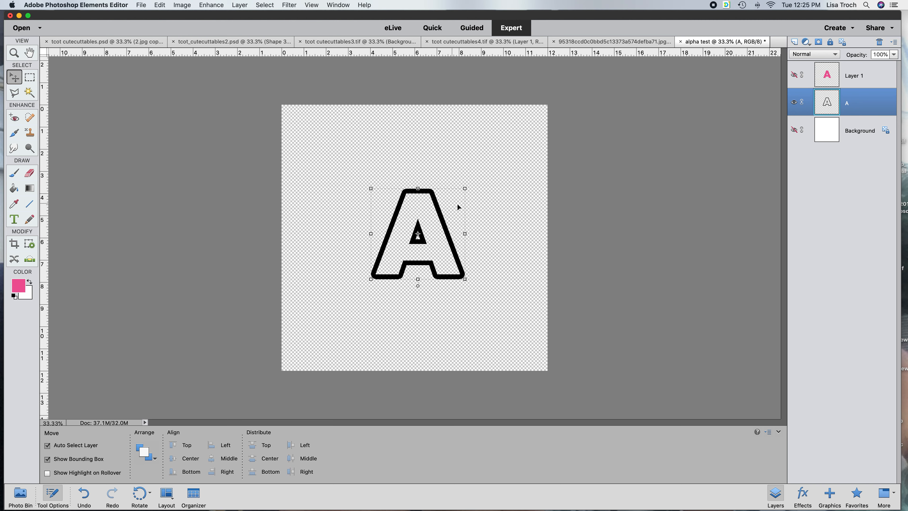
{"action": "left_click", "coordinate": [181, 5]}
{"action": "mouse_move", "coordinate": [201, 24]}
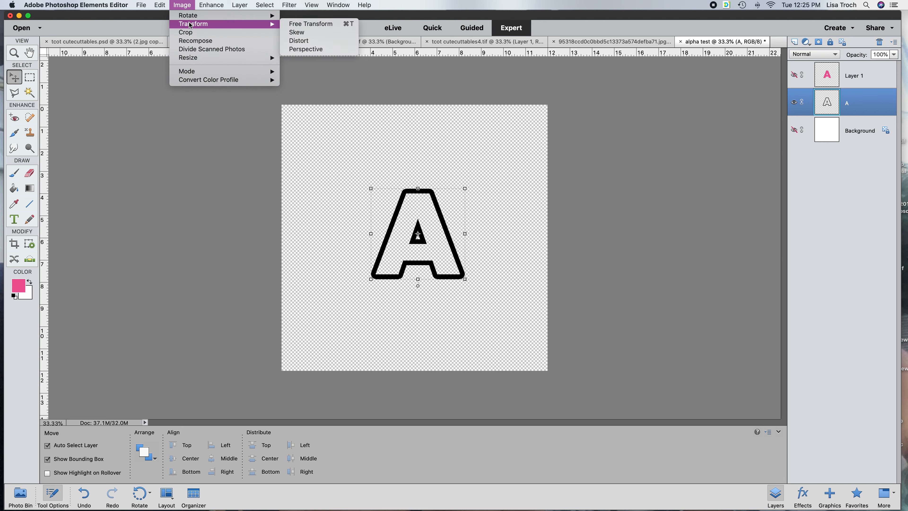
{"action": "left_click", "coordinate": [300, 32]}
{"action": "mouse_move", "coordinate": [469, 283]}
{"action": "left_mouse_down"}
{"action": "mouse_move", "coordinate": [468, 275]}
{"action": "mouse_move", "coordinate": [468, 291]}
{"action": "mouse_move", "coordinate": [467, 279]}
{"action": "left_mouse_up"}
{"action": "left_click_drag", "start_coordinate": [464, 189], "coordinate": [448, 188]}
{"action": "left_click_drag", "start_coordinate": [451, 235], "coordinate": [452, 240]}
{"action": "left_click_drag", "start_coordinate": [373, 281], "coordinate": [380, 272]}
{"action": "left_click_drag", "start_coordinate": [449, 192], "coordinate": [475, 186]}
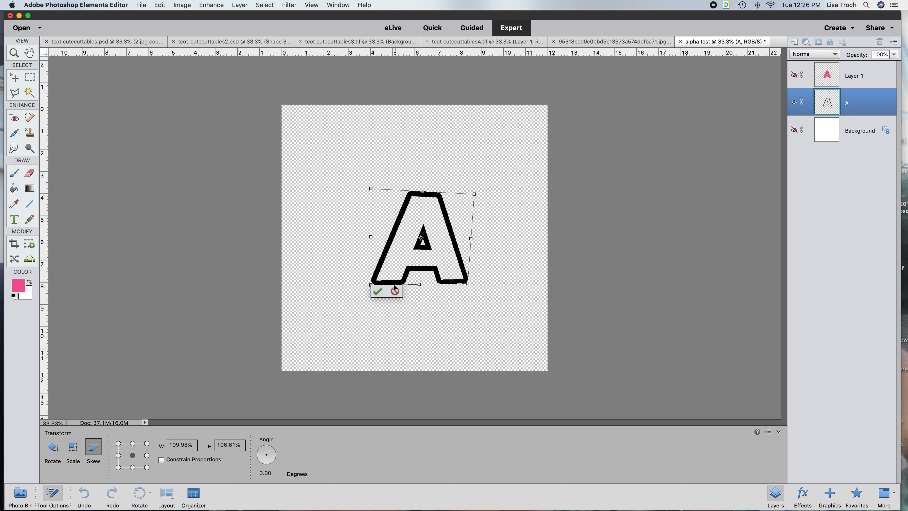
{"action": "left_click", "coordinate": [380, 291]}
{"action": "left_click", "coordinate": [419, 333]}
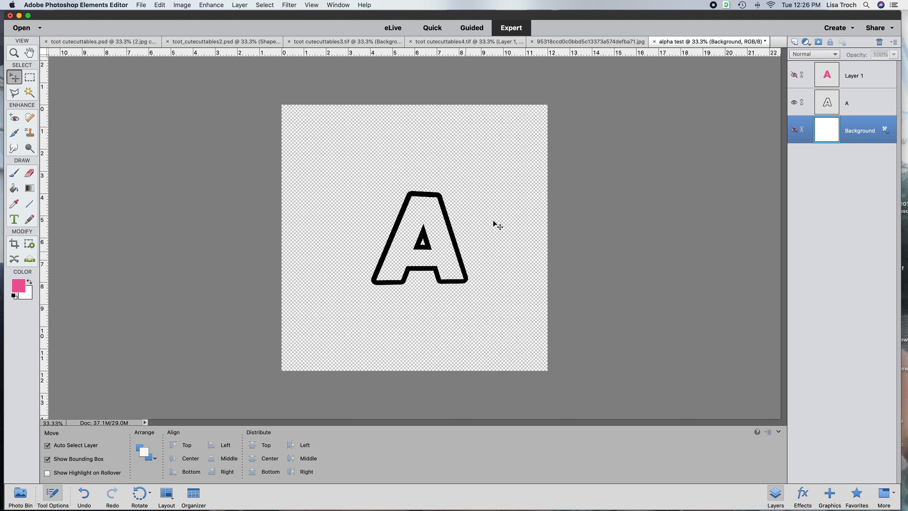